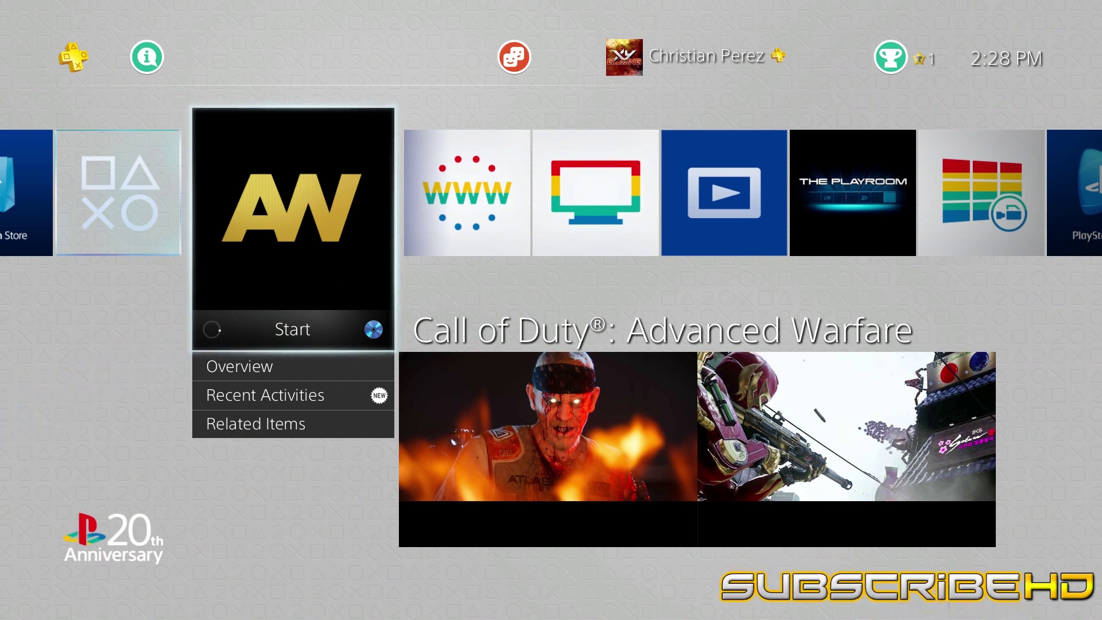
Step: Move up from the game row to the function bar with Settings highlighted
key(Up)
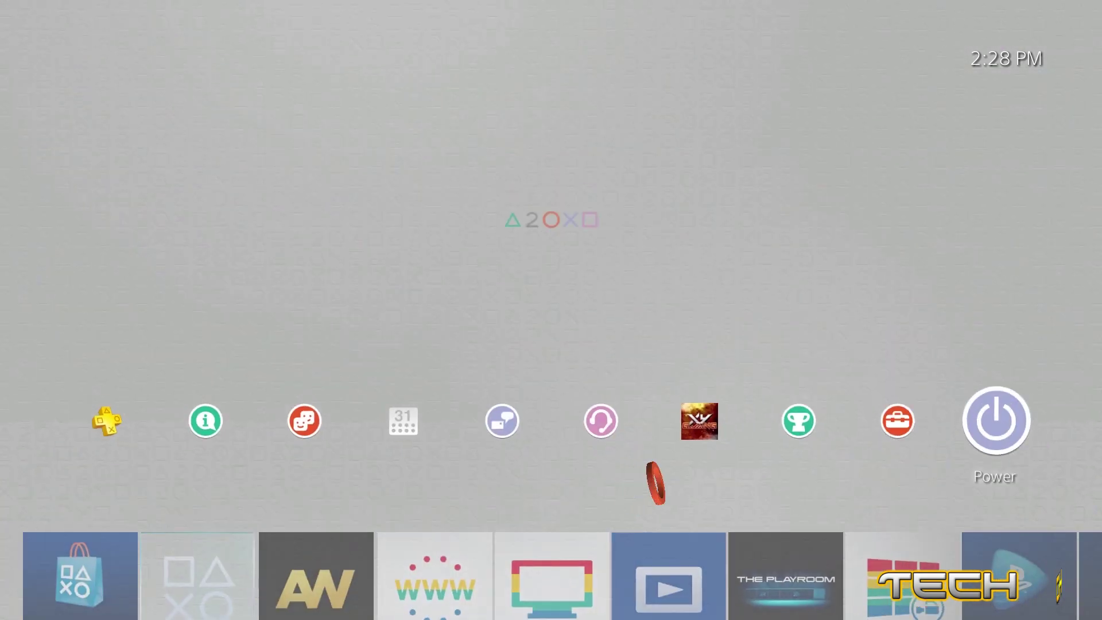
Step: Go to Settings > Network > Set Up Internet Connection
key(Return)
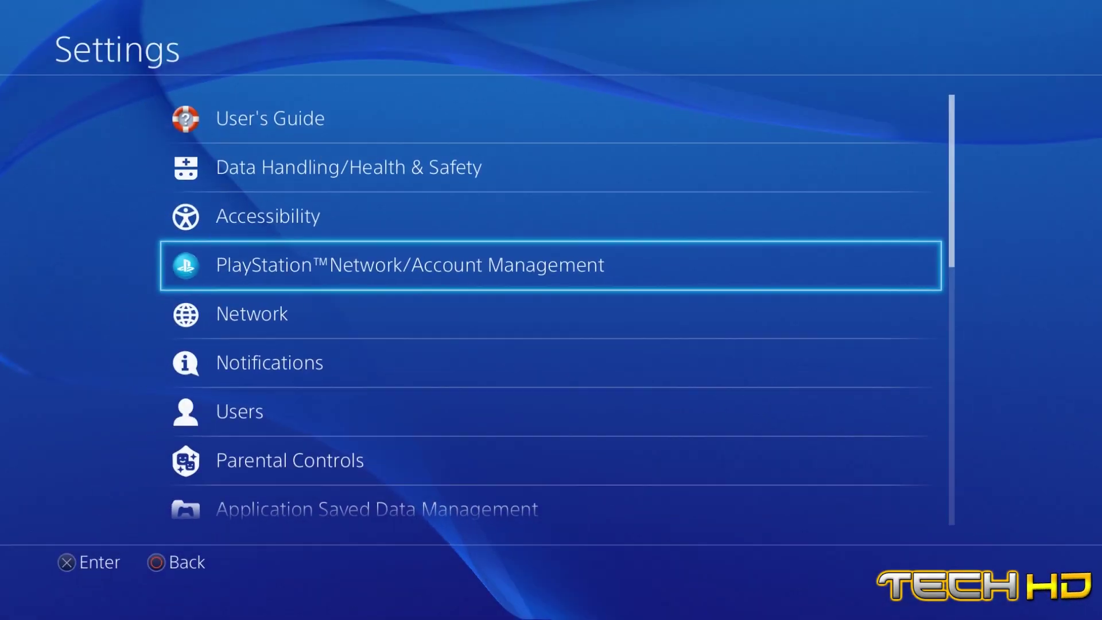
key(Down)
key(Return)
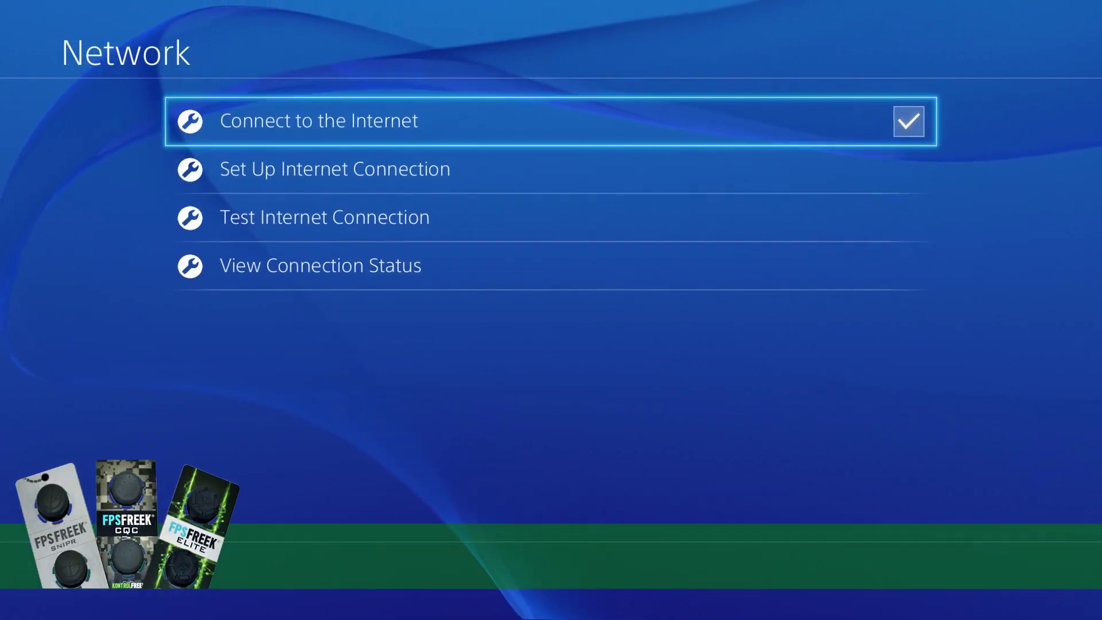
key(Down)
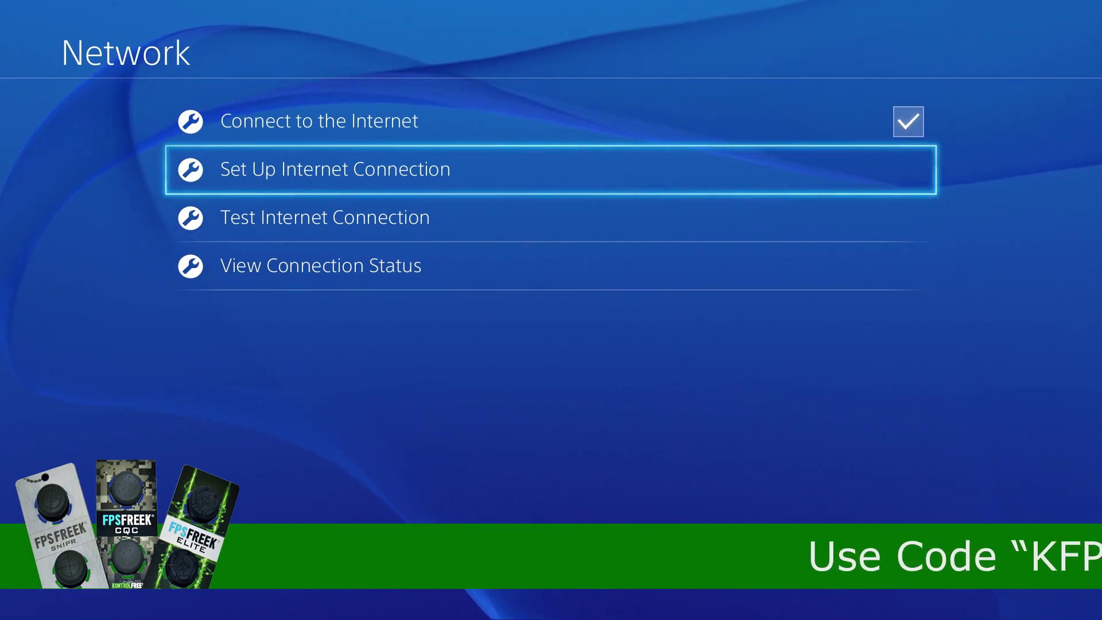
key(Return)
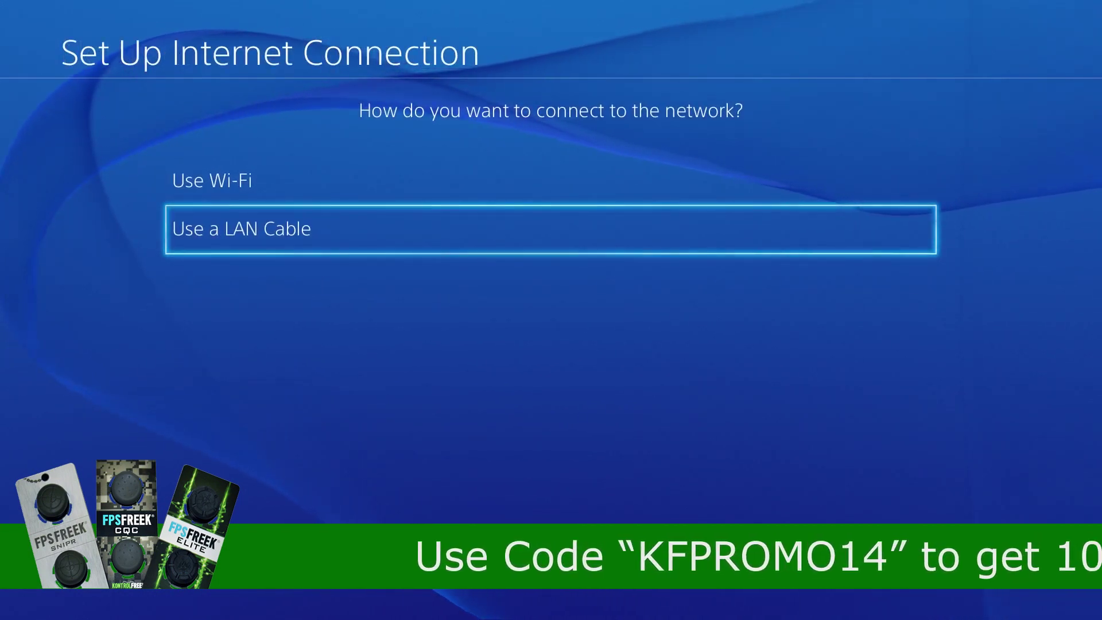
Step: Choose Use a LAN Cable, Custom setup, and Manual IP address settings
key(Return)
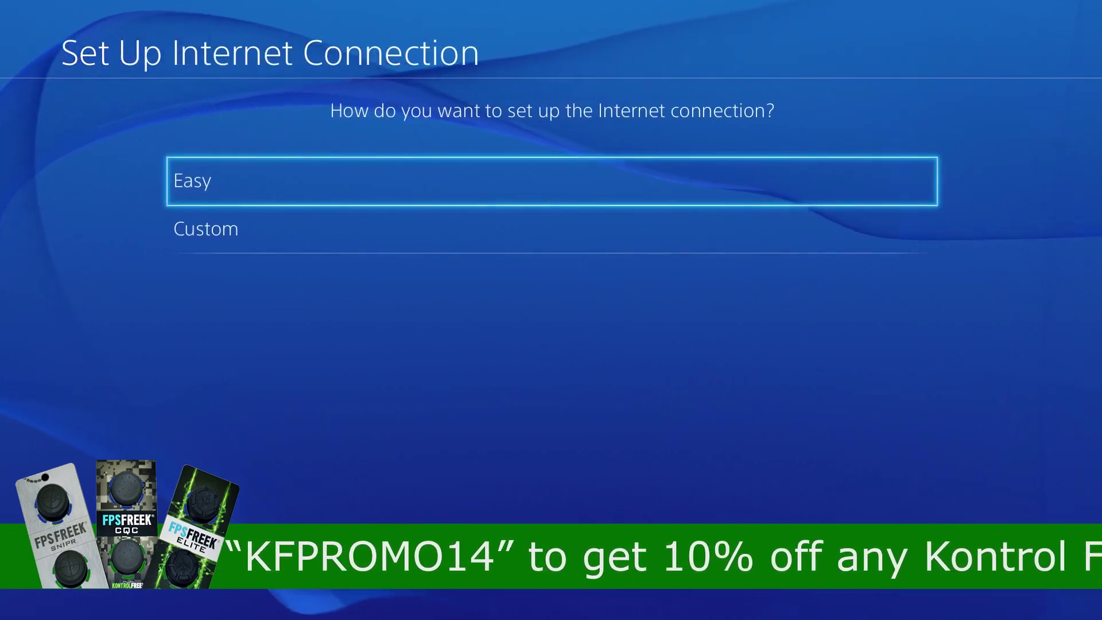
key(Down)
key(Return)
key(Down)
key(Return)
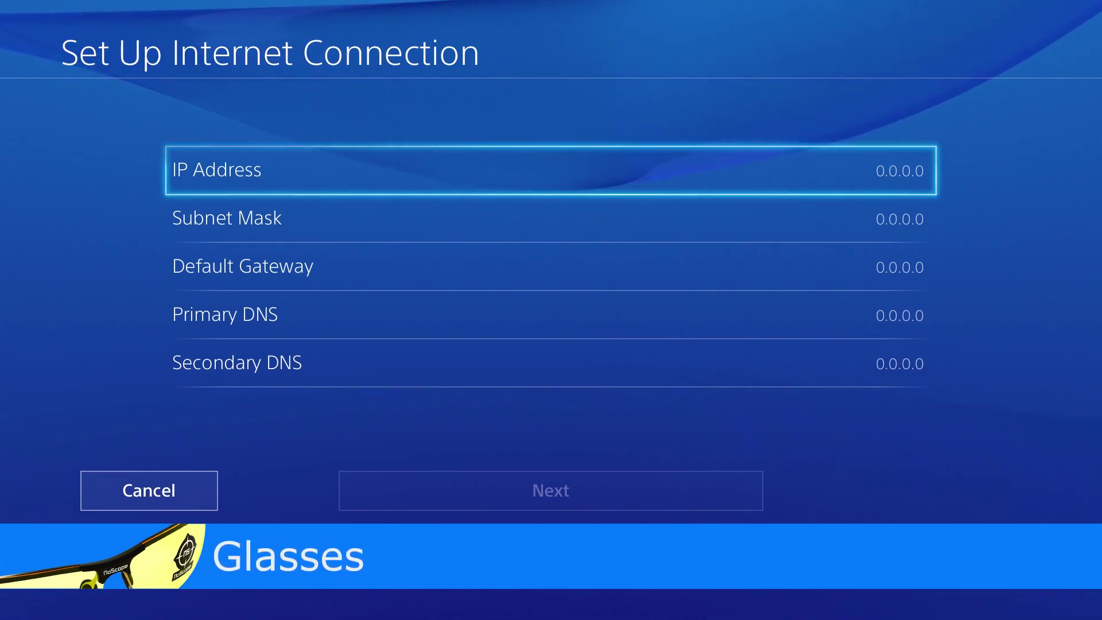
Step: Replace the 0.0.0.0 IP address with 192.168.1.4 on the keypad and confirm
key(Return)
key(BackSpace)
key(BackSpace)
key(BackSpace)
key(BackSpace)
key(BackSpace)
key(BackSpace)
key(BackSpace)
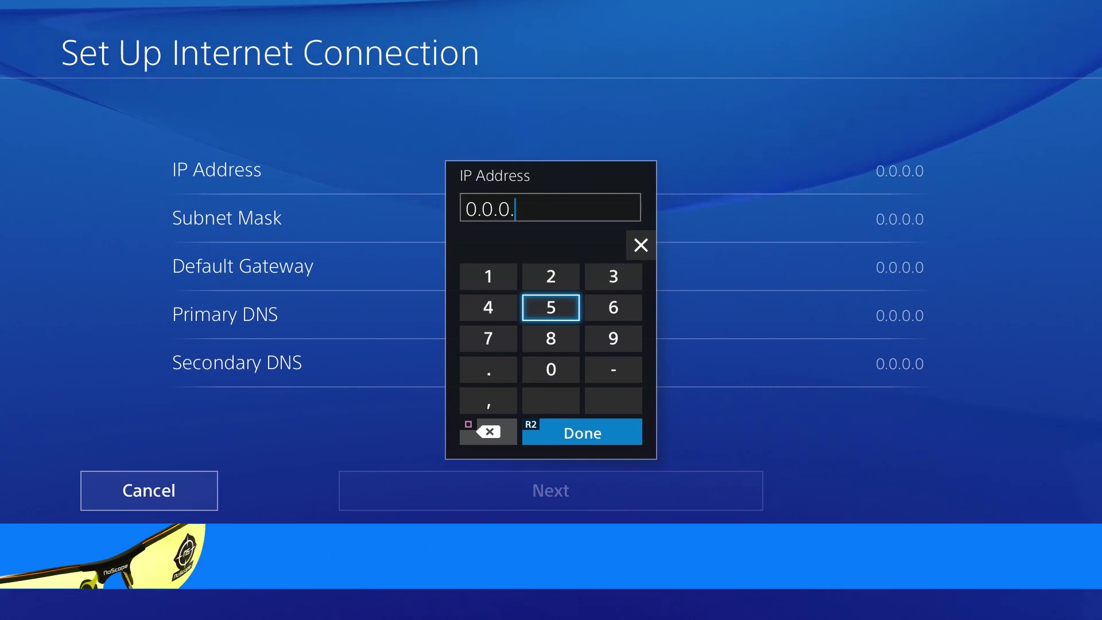
key(Up)
key(Left)
text(1)
key(Down)
key(Down)
key(Right)
key(Right)
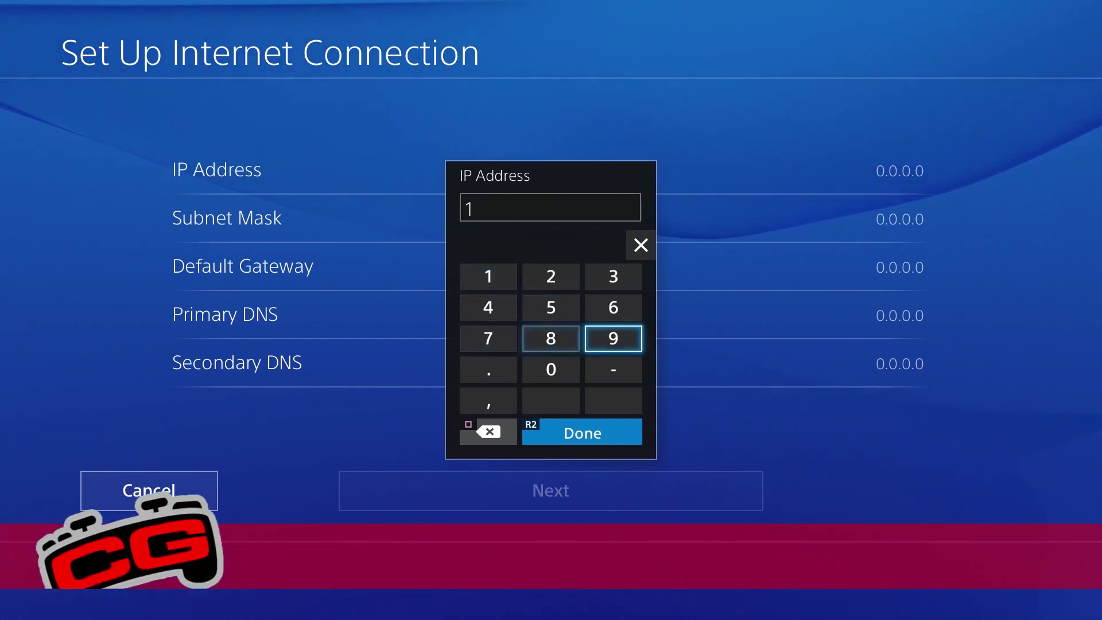
text(9)
key(Left)
key(Down)
key(Up)
key(Up)
key(Up)
text(2)
key(Left)
key(Down)
key(Down)
key(Down)
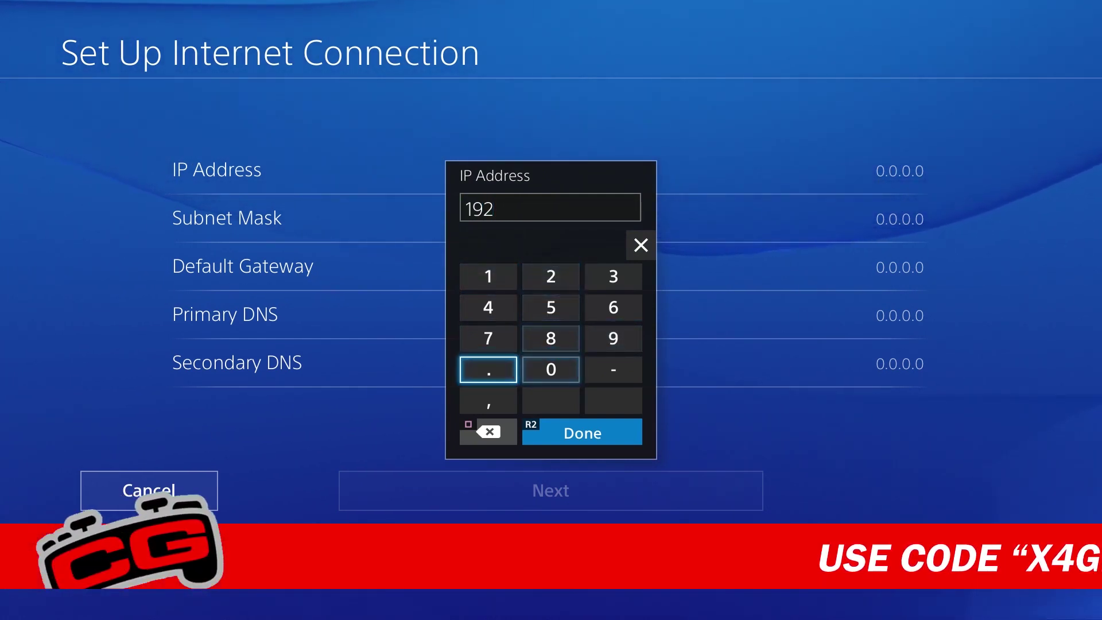
text(.)
key(Up)
key(Up)
key(Up)
text(1)
key(Down)
key(Right)
key(Right)
text(6)
key(Down)
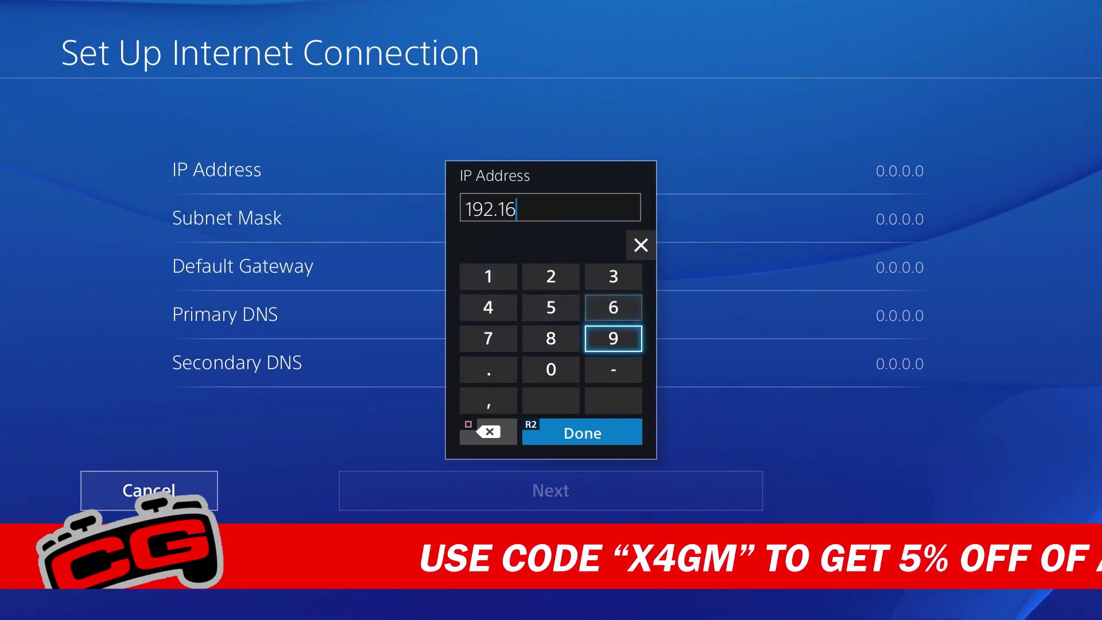
key(Left)
text(8)
key(Down)
key(Left)
text(.)
key(Up)
key(Up)
key(Up)
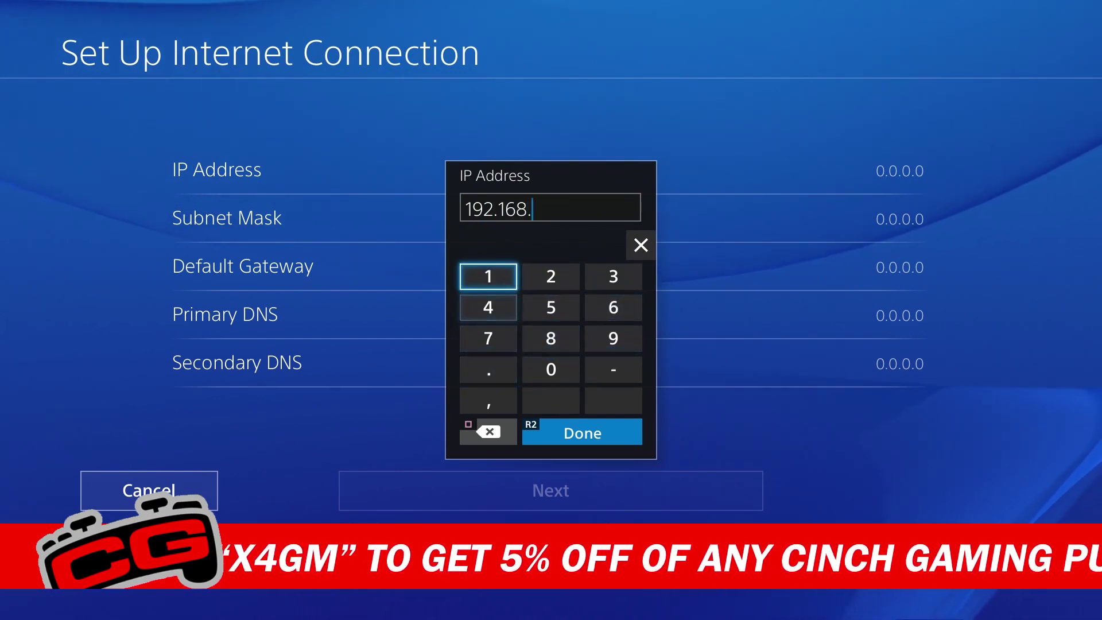
text(1)
key(Down)
key(Down)
key(Down)
text(.)
key(Up)
key(Up)
text(4)
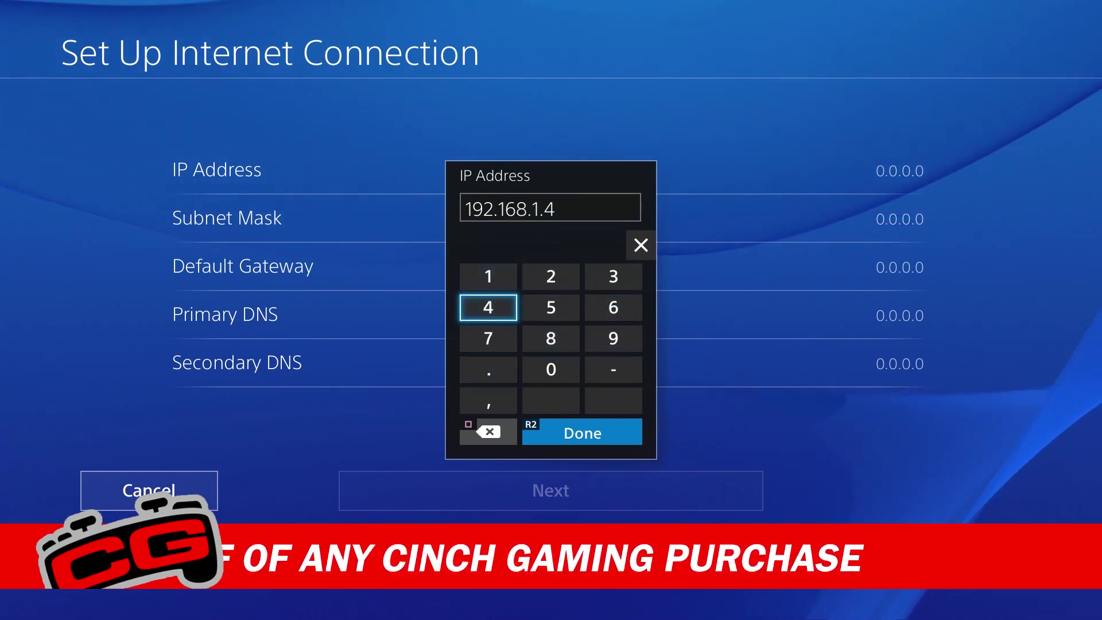
key(Return)
key(Down)
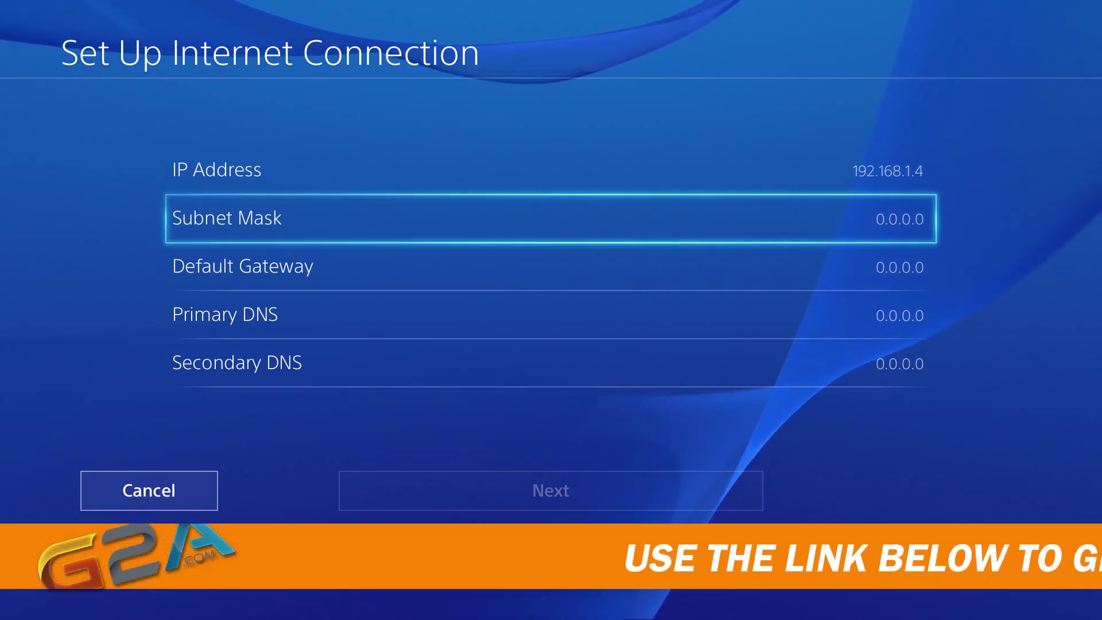
Step: Start editing the subnet mask and pick its digits on the numeric keypad
key(Return)
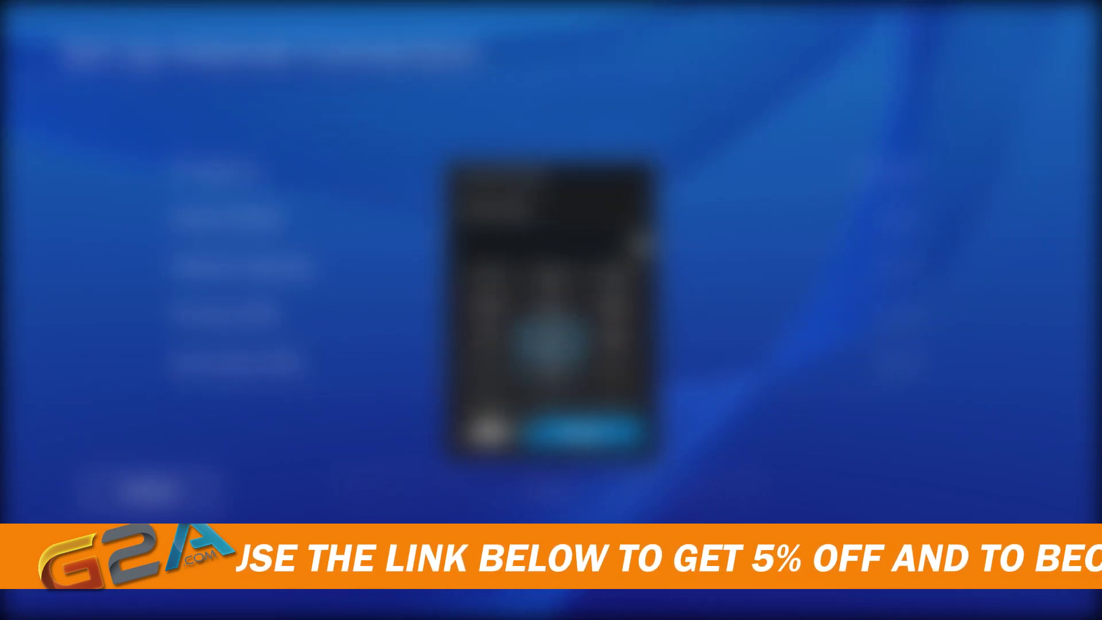
key(Up)
key(Right)
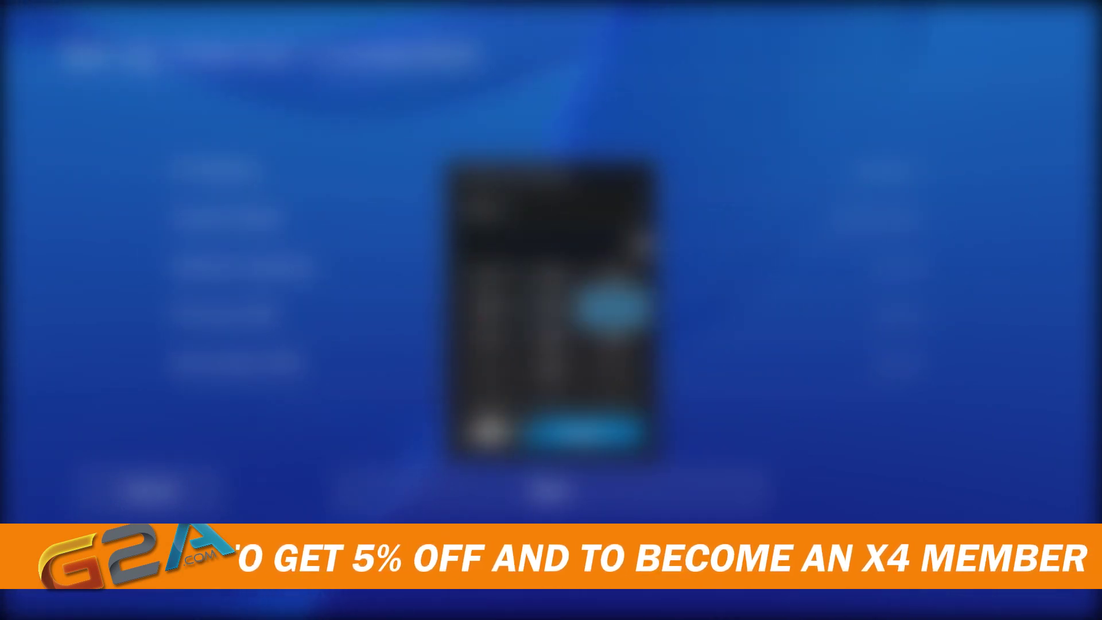
key(Left)
key(Left)
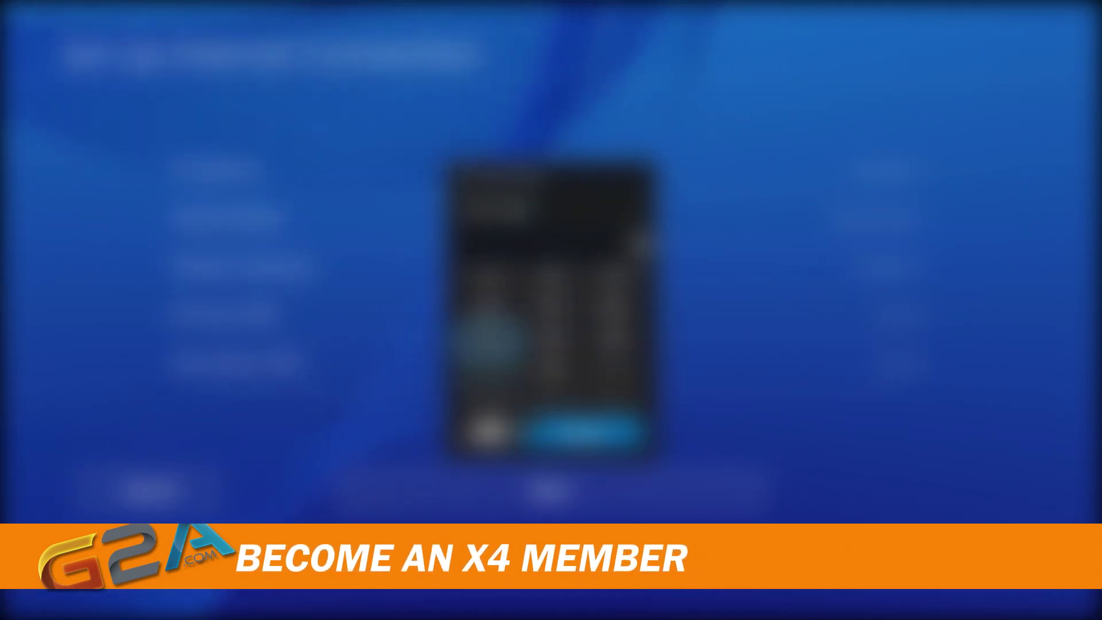
key(Up)
key(Right)
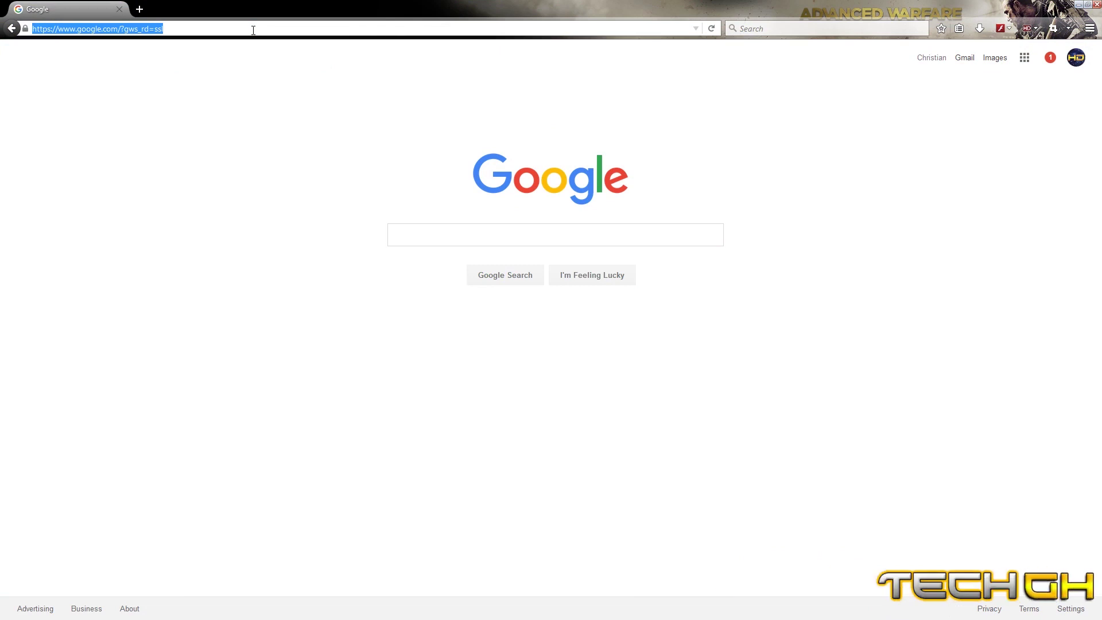
Step: Load the router admin page at 192.168.1.1 and sign in with the saved credentials
text(192.168.1.1/)
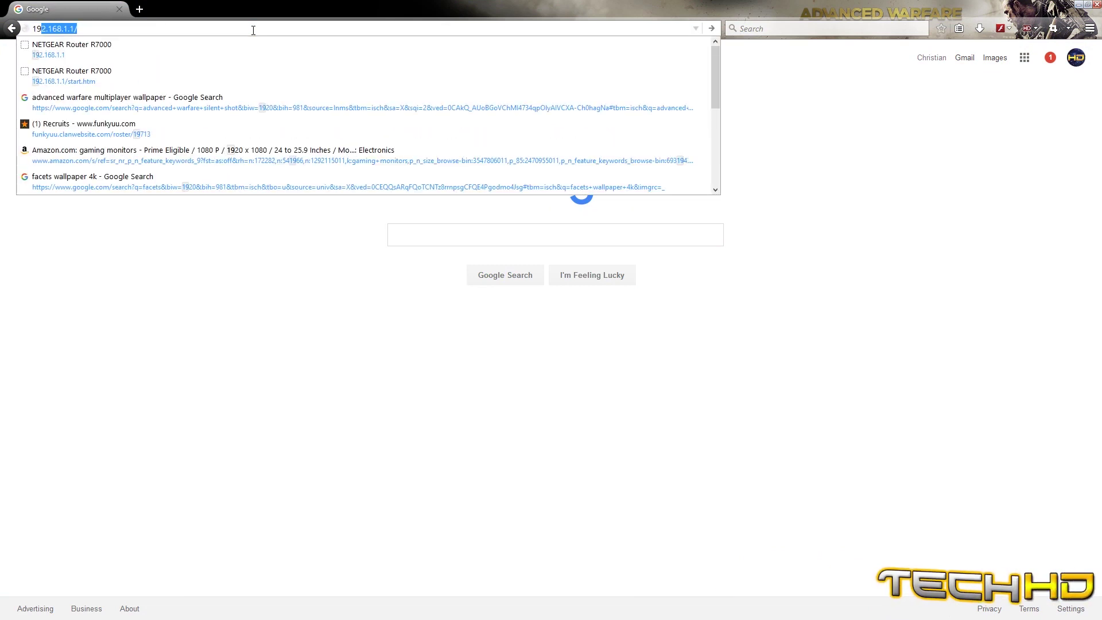
key(Return)
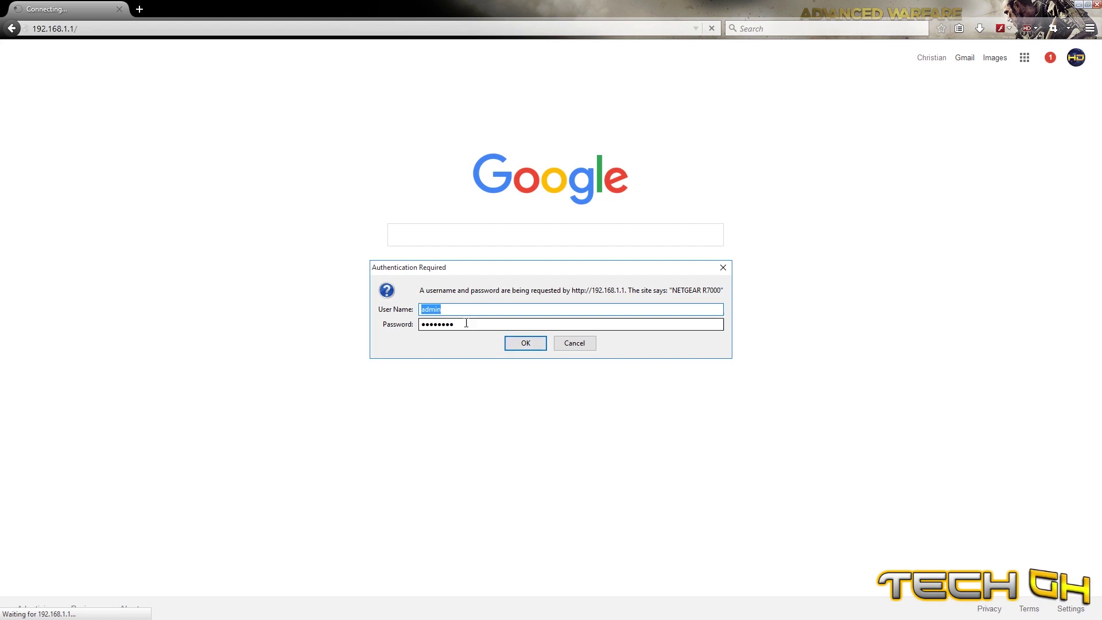
click(509, 345)
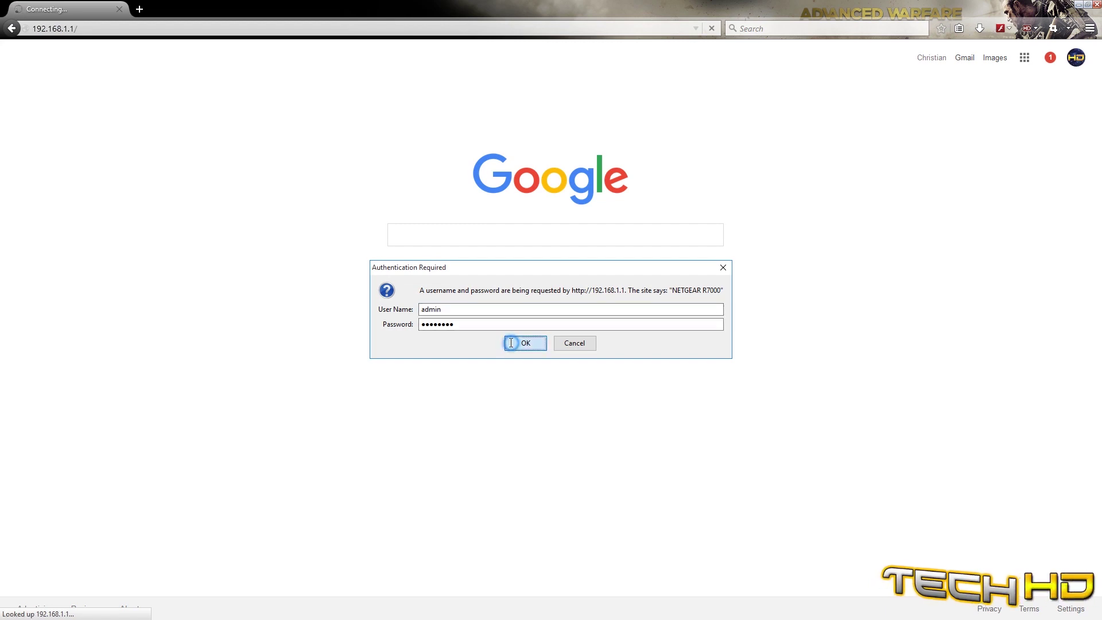
key(F11)
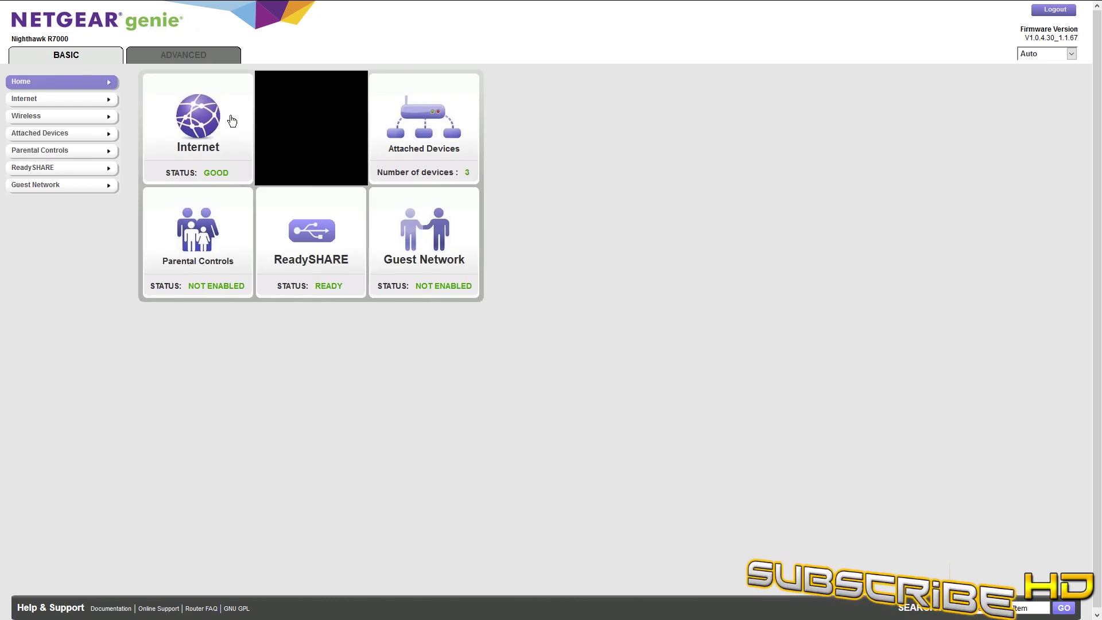
Step: Go to ADVANCED > Advanced Setup > Port Forwarding / Port Triggering to view the PS4 rules
click(192, 61)
click(52, 196)
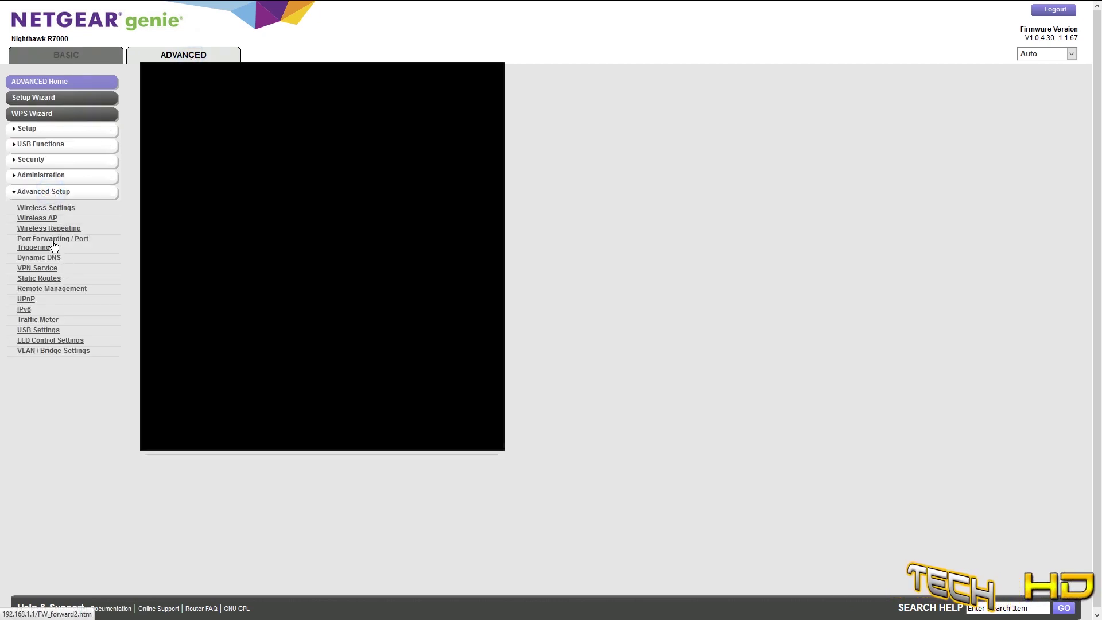
click(54, 245)
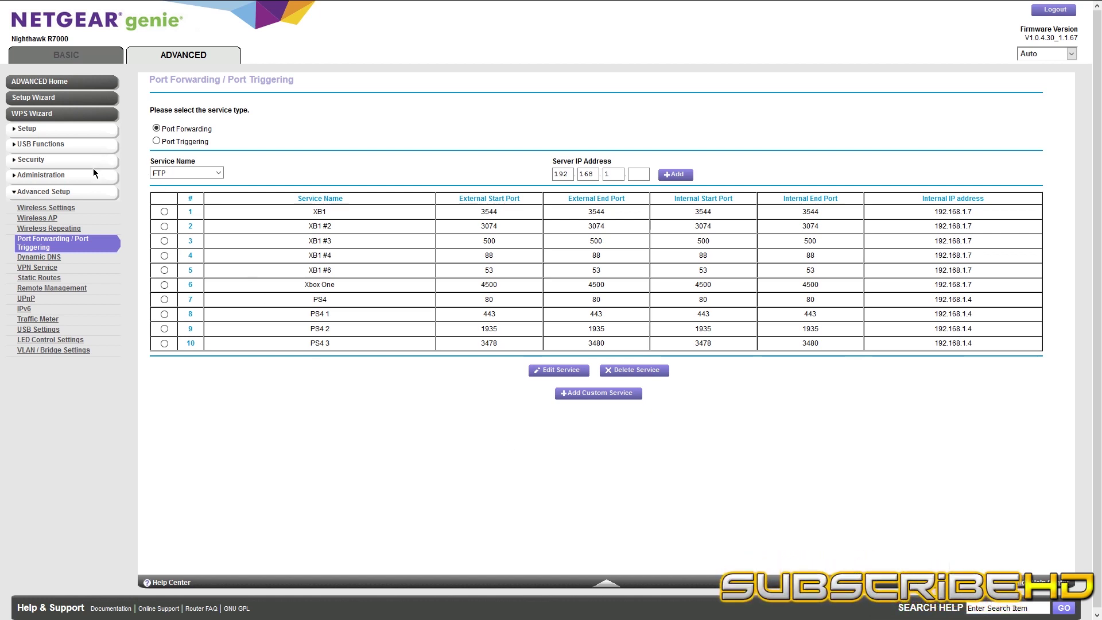
click(82, 133)
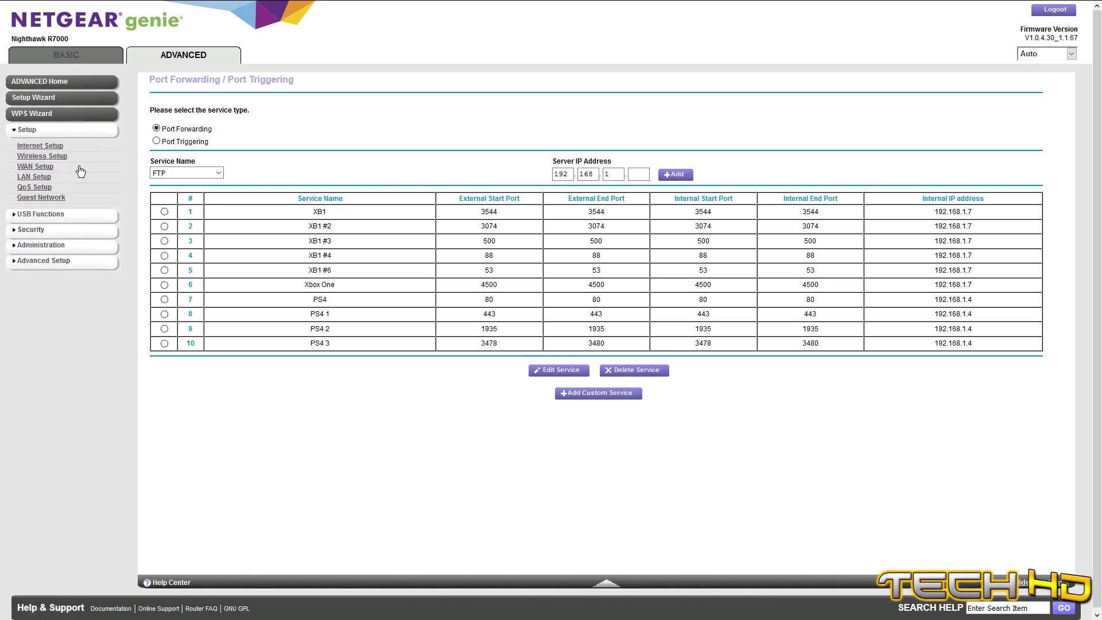
Step: Review the QoS priority rules, then check WAN Setup's Default DMZ Server of 192.168.1.4
click(49, 188)
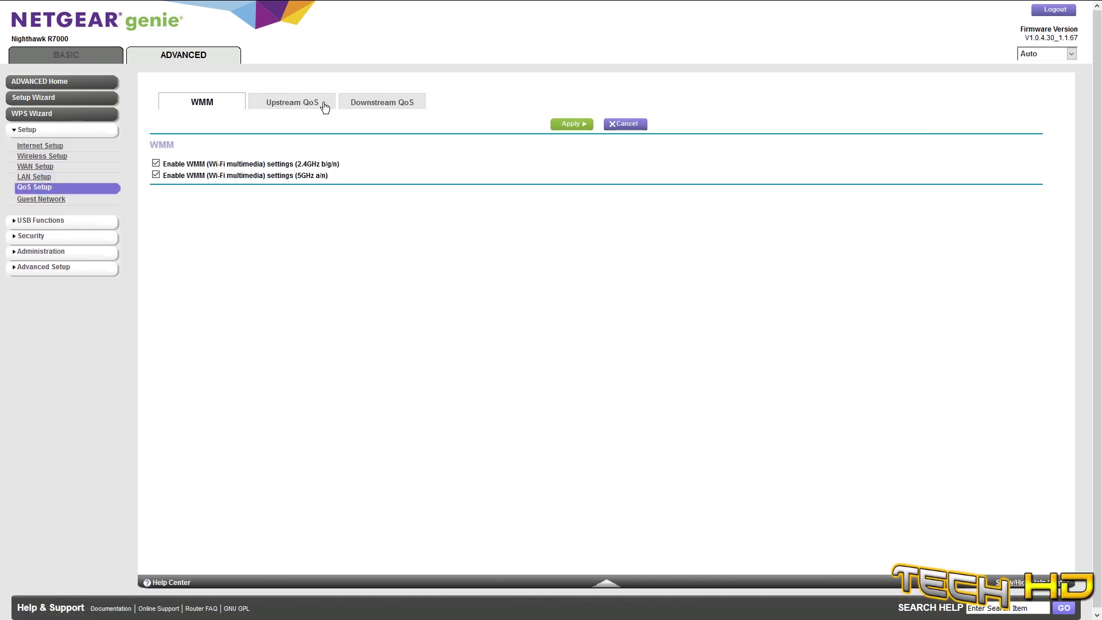
click(319, 104)
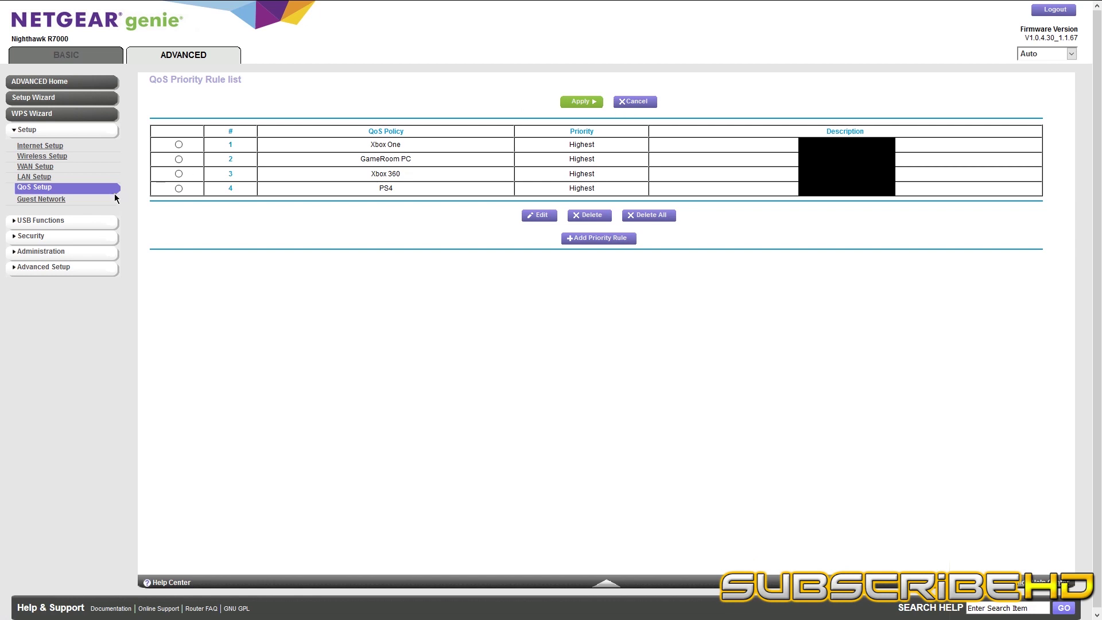
click(52, 160)
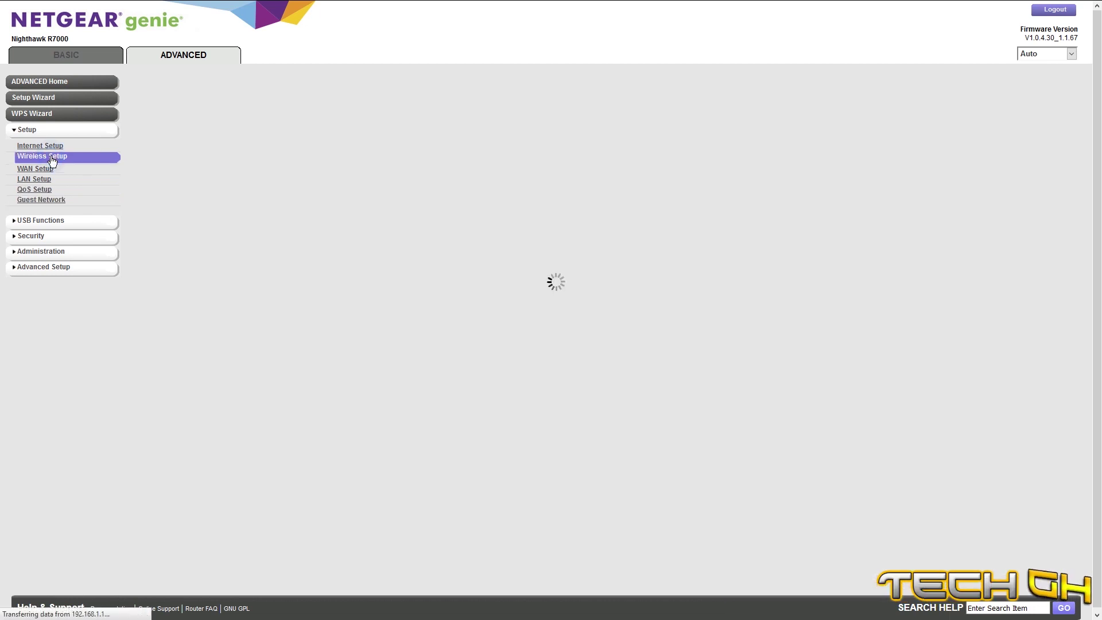
click(51, 167)
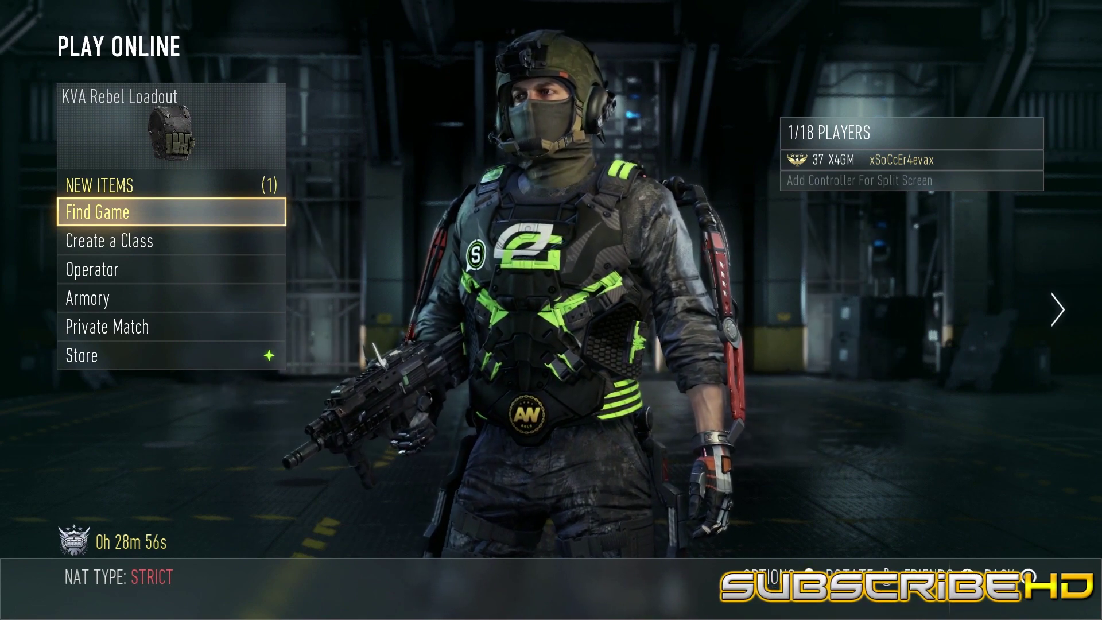
Step: Find an online game and vote for Recovery (TDM) in the Next Map Vote
key(Return)
key(Return)
key(Return)
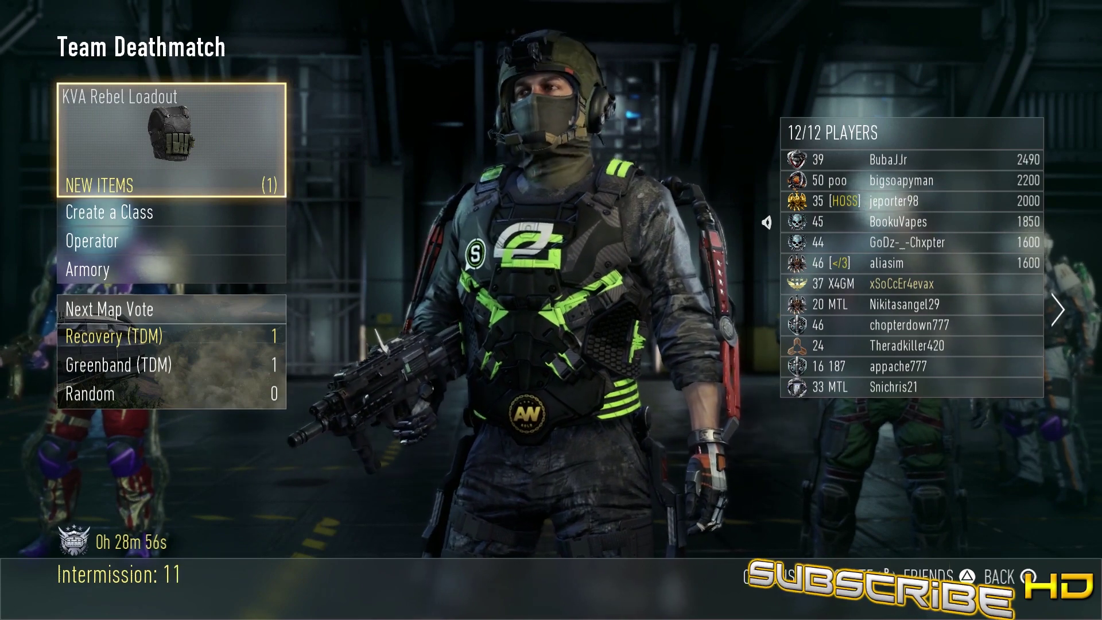
click(171, 337)
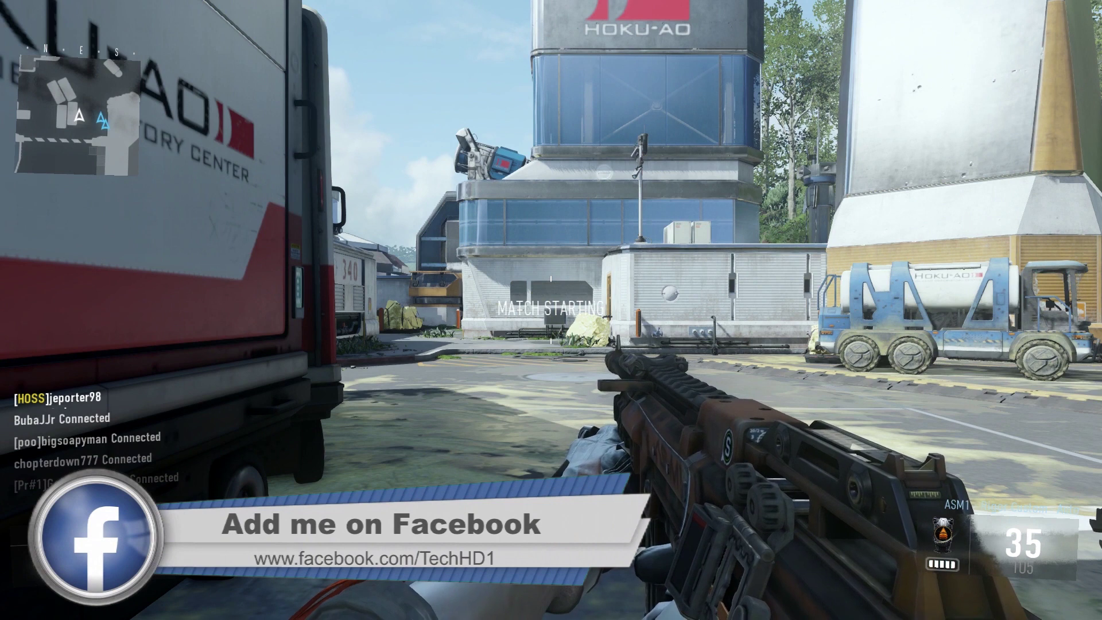
Step: Bring up the scoreboard to check the Sentinel and Atlas teams and player pings
key(Tab)
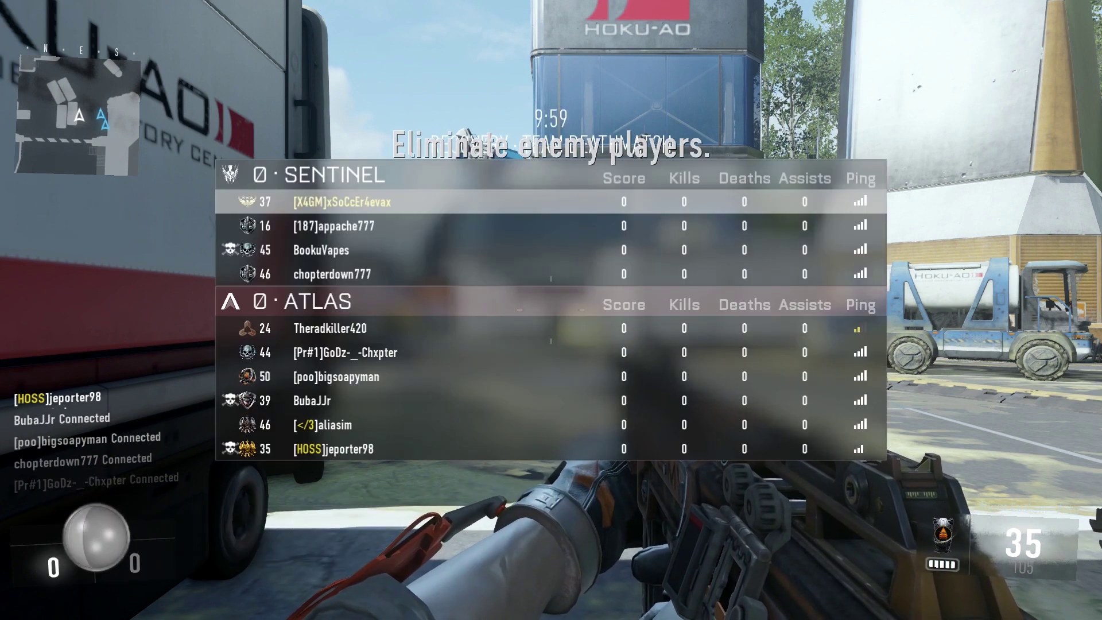